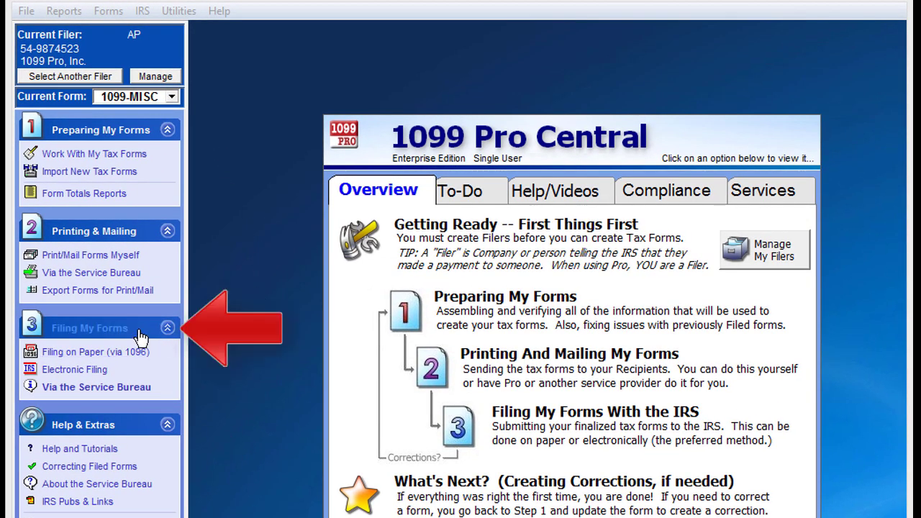
Step: Open the Service Bureau upload center and start a Filing with the IRS upload
click(141, 395)
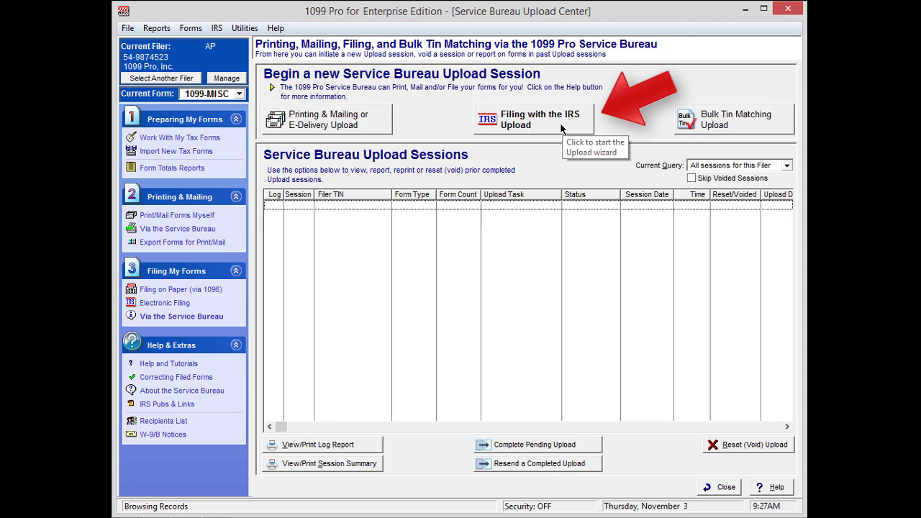
click(560, 122)
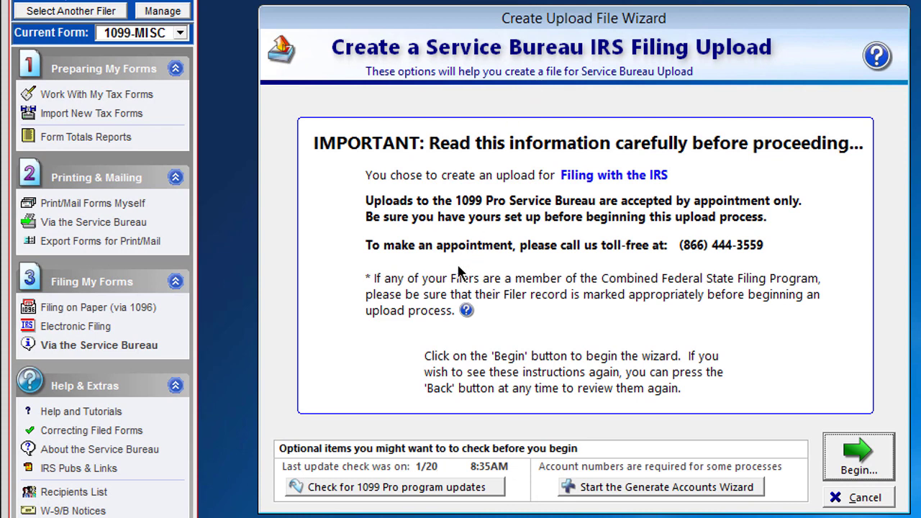
Step: Check for 1099 Pro program updates and dismiss the up-to-date message
click(440, 493)
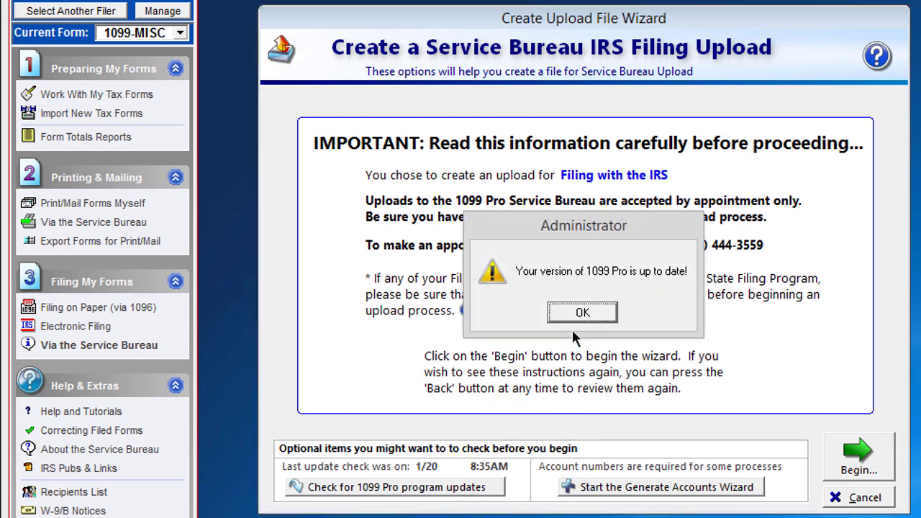
click(572, 313)
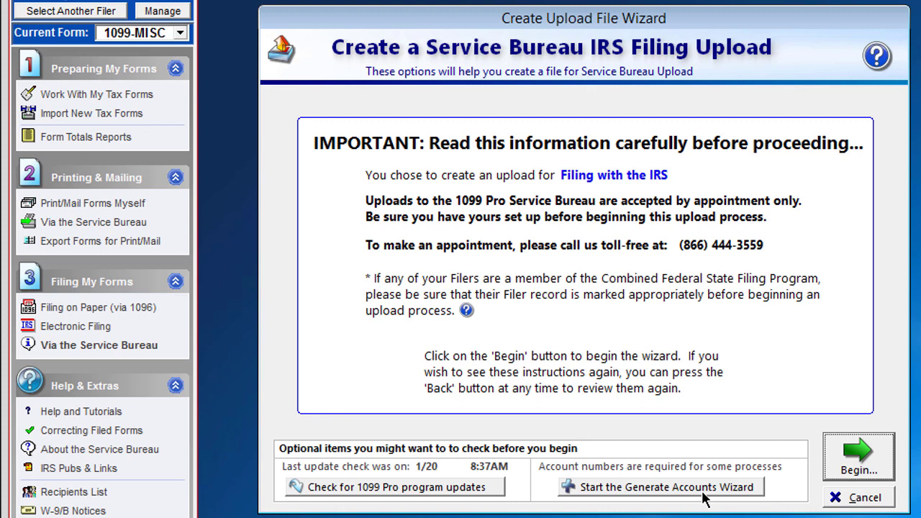
Step: Run the Generate Accounts Wizard for all forms of all filers; 12 forms need no numbers
click(698, 492)
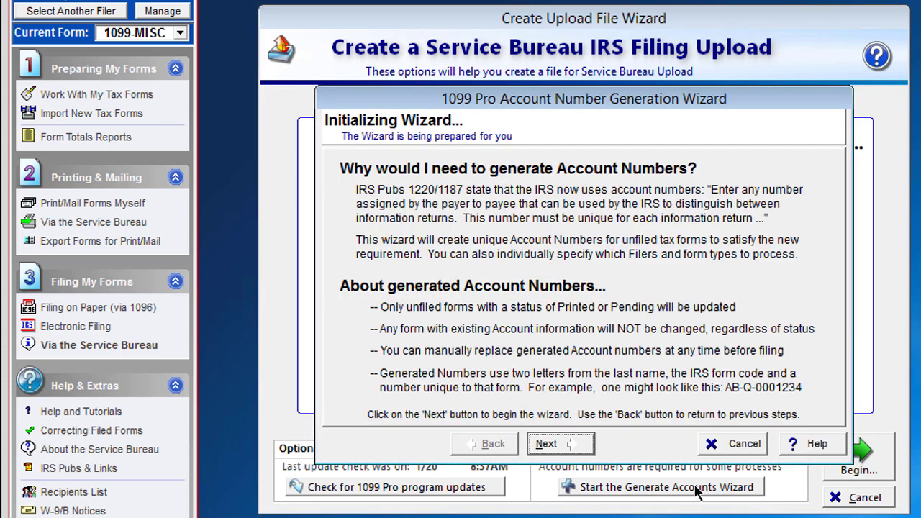
click(556, 449)
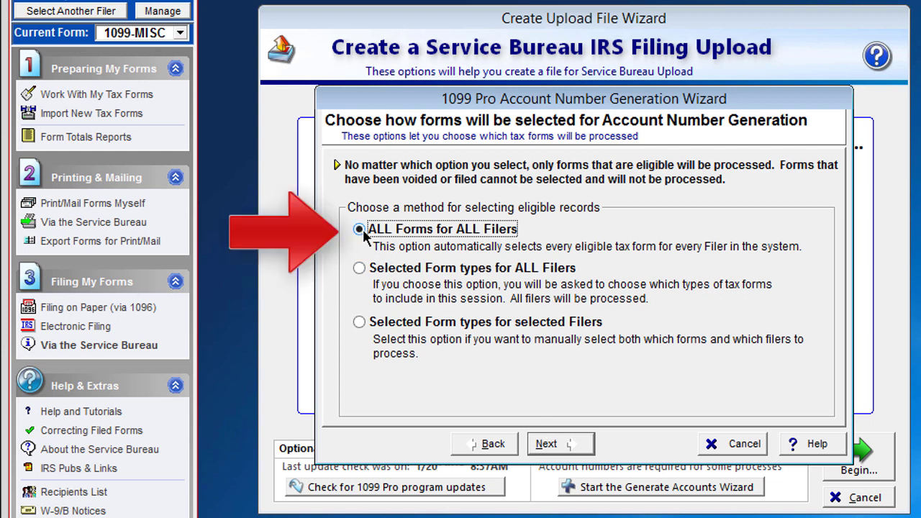
click(545, 446)
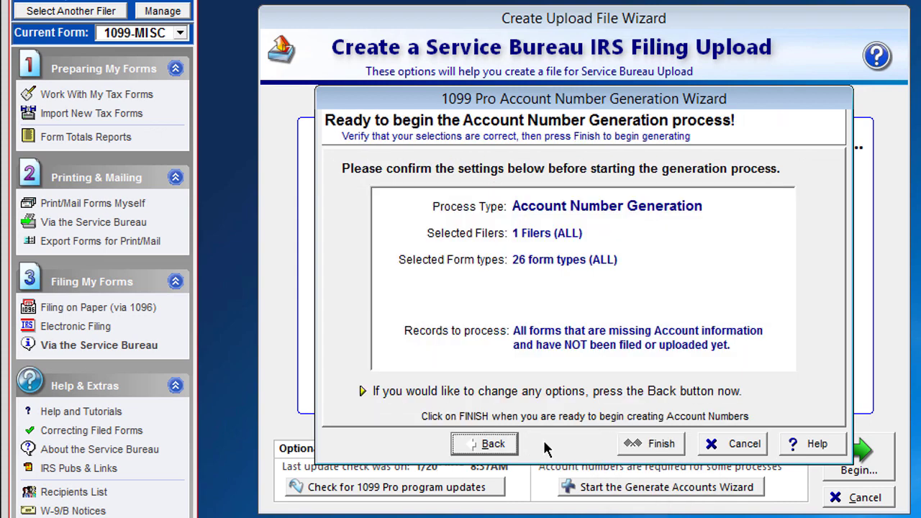
click(662, 446)
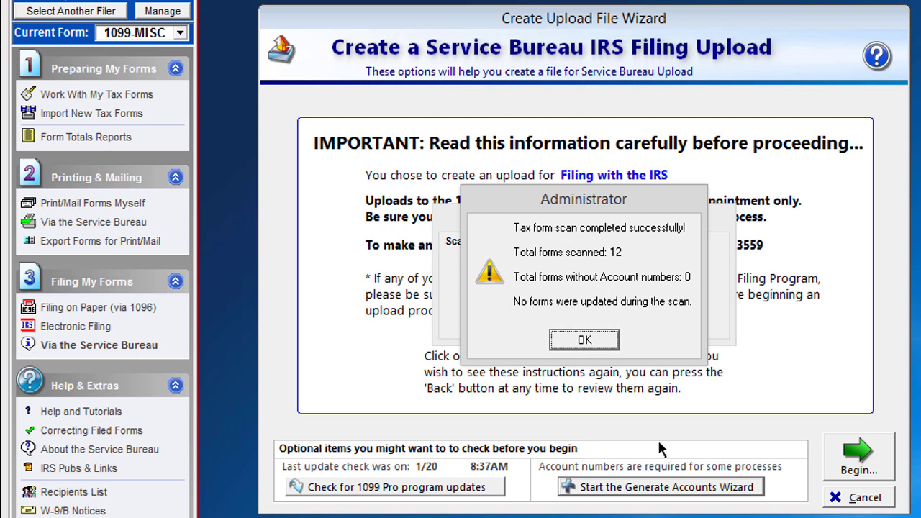
click(604, 339)
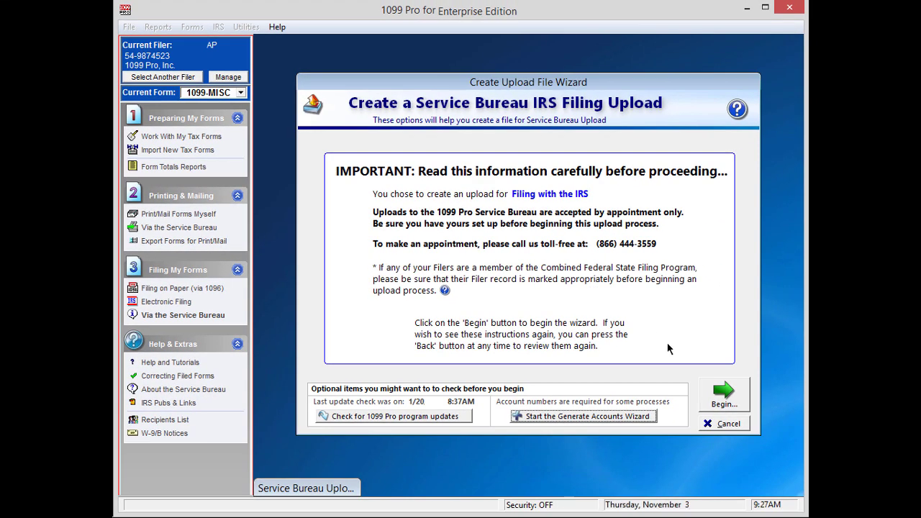
Step: Begin the upload wizard with all filers, all form types and an original upload
click(730, 401)
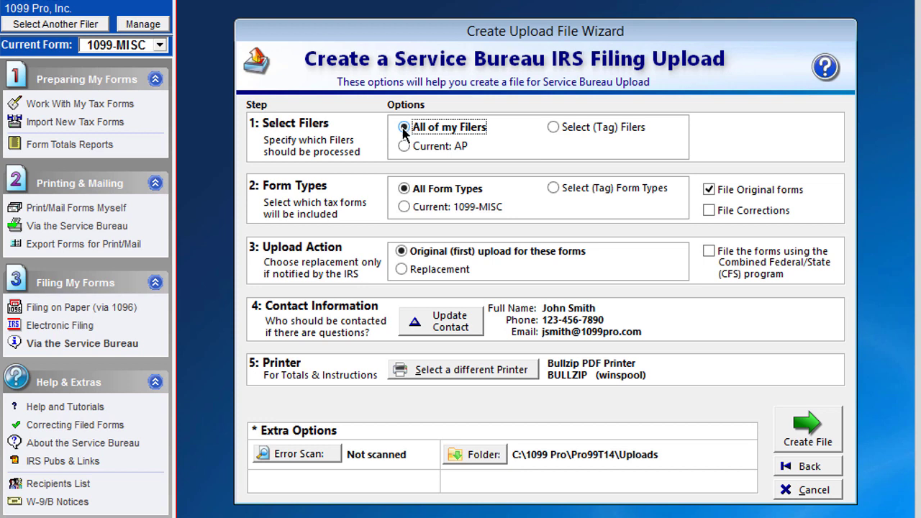
click(404, 190)
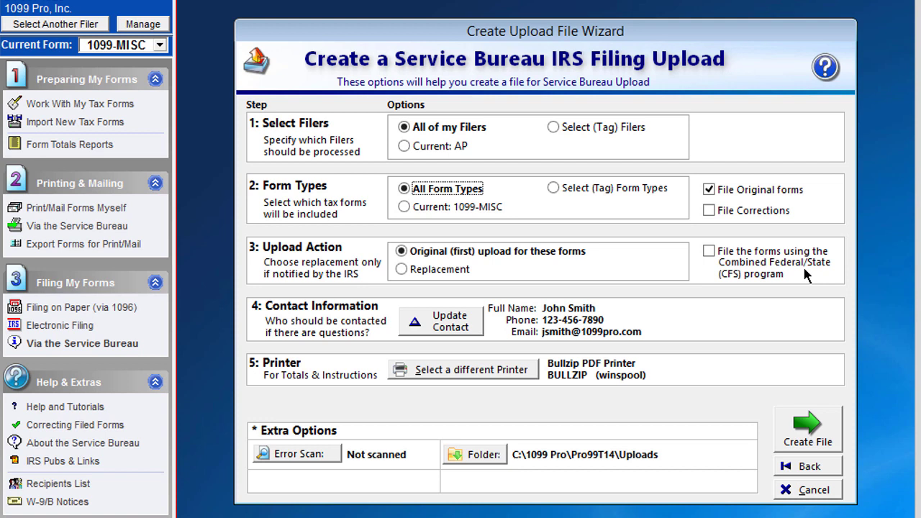
click(451, 326)
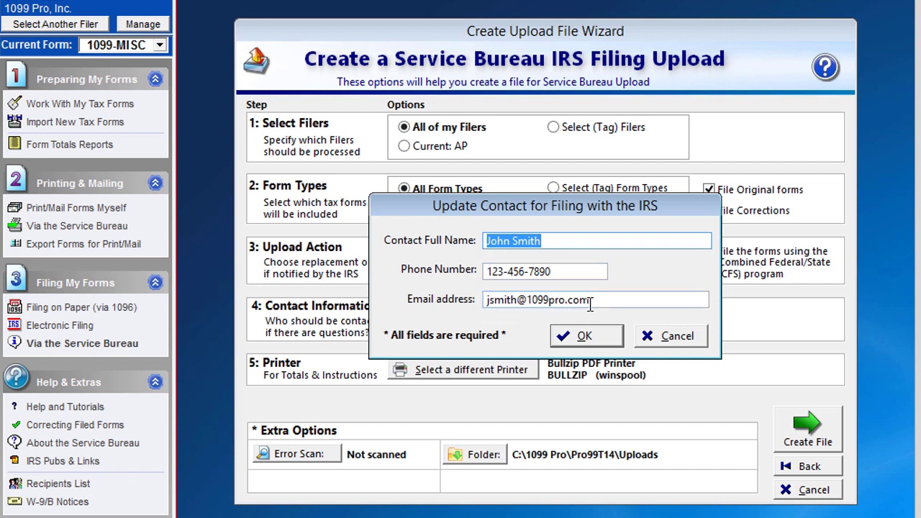
click(593, 341)
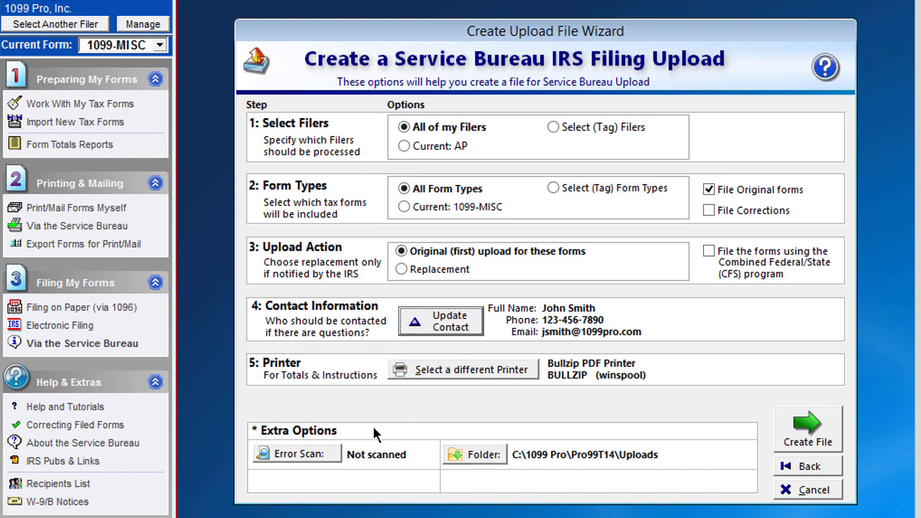
Step: Error-scan the selected forms, get Forms okay, and exit the scan
click(324, 454)
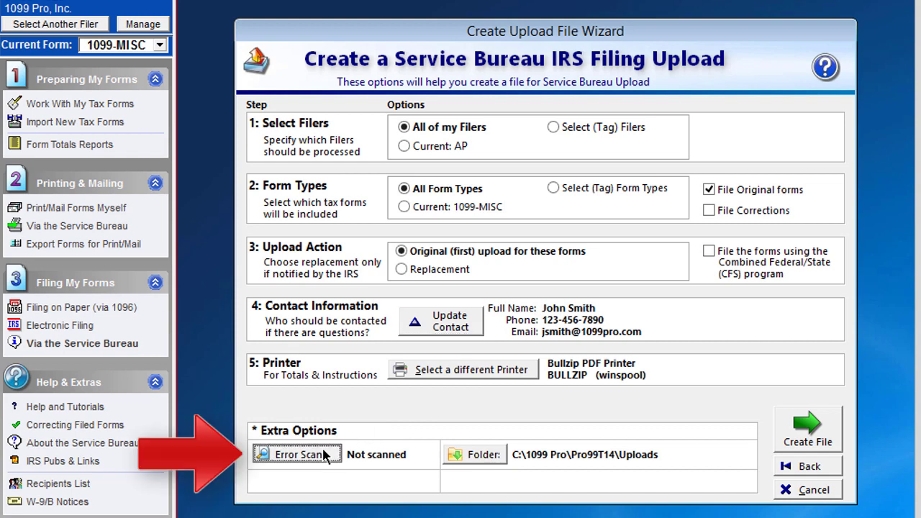
click(570, 286)
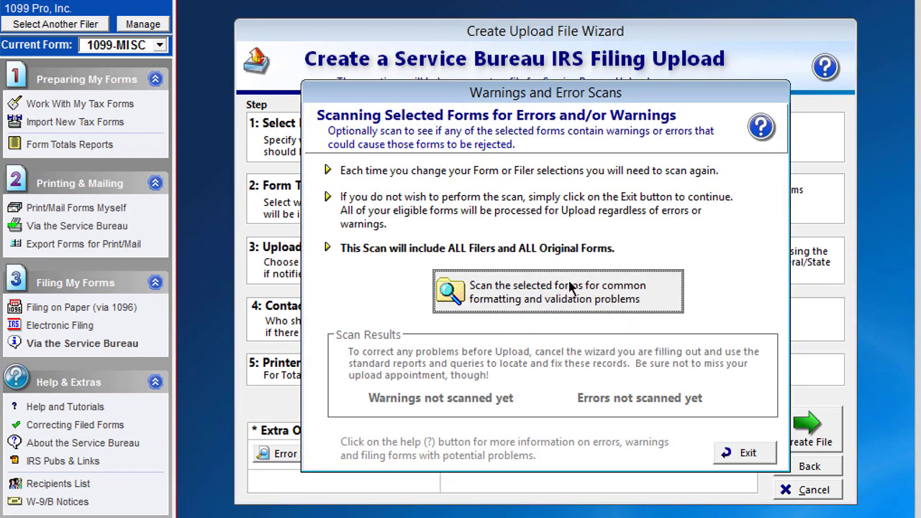
click(748, 456)
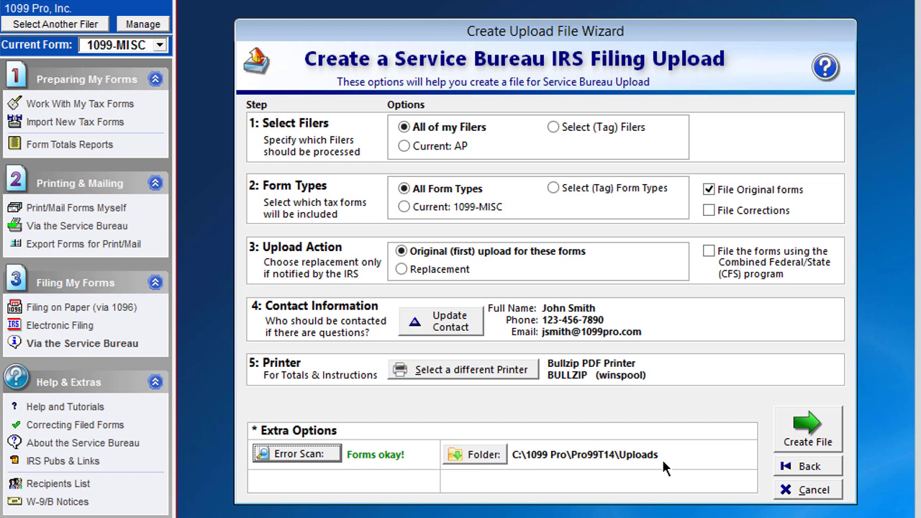
Step: Create the upload file and view its control totals report for session 10
click(811, 430)
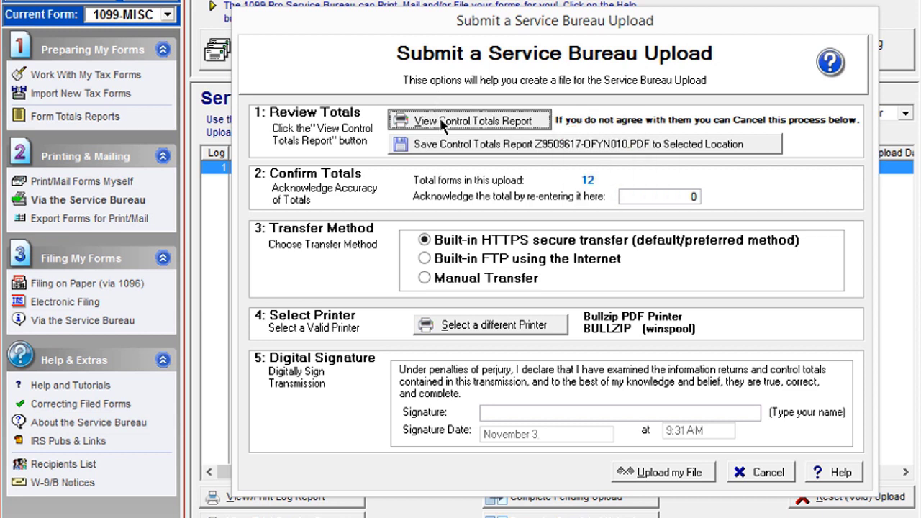
click(444, 122)
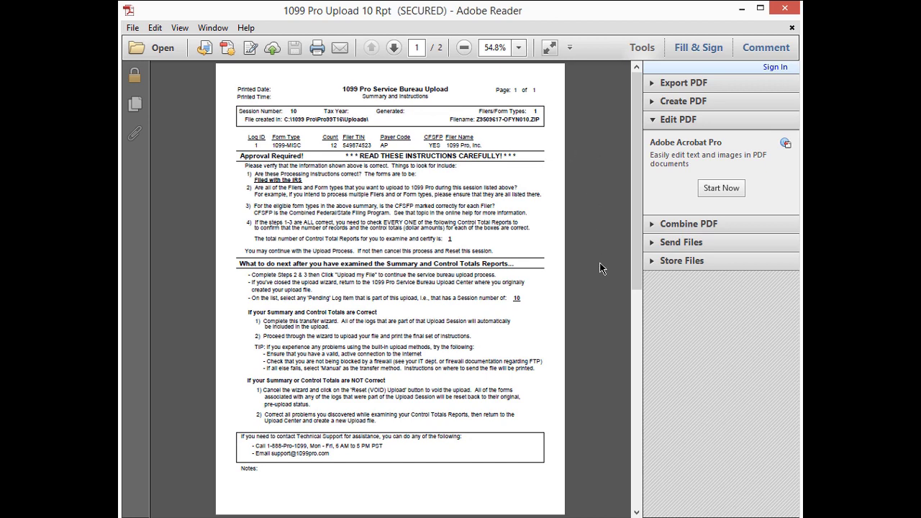
Step: Review the control totals PDF through page 2, then close Adobe Reader
drag(642, 222, 646, 431)
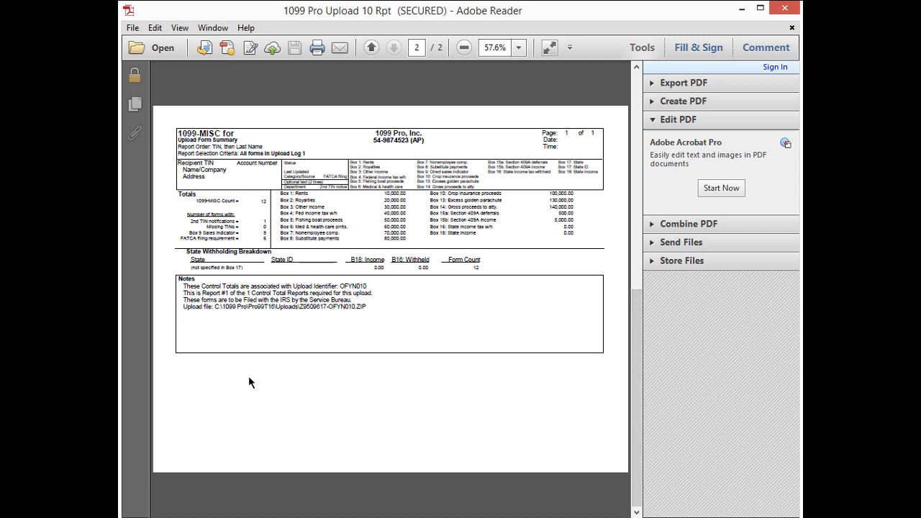
click(784, 8)
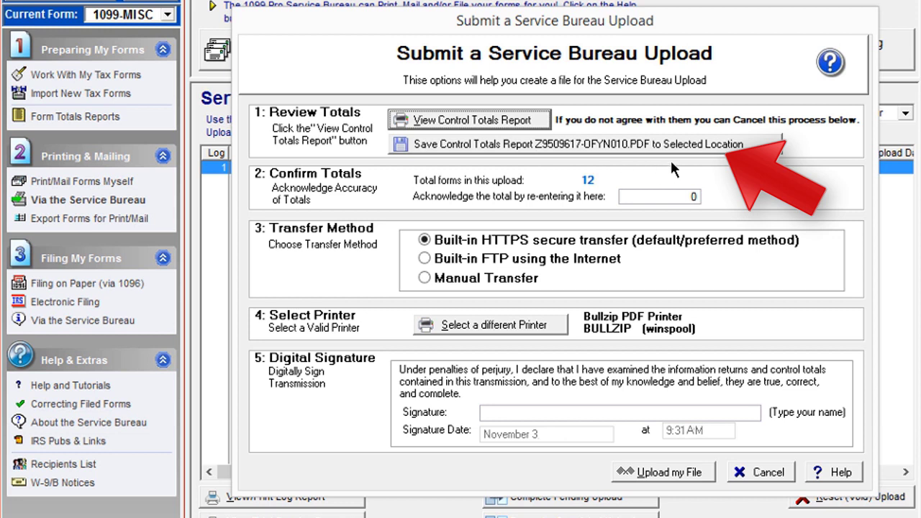
Step: Acknowledge a total of 12 forms and keep Built-in HTTPS as the transfer method
click(666, 200)
double_click(693, 197)
text(12)
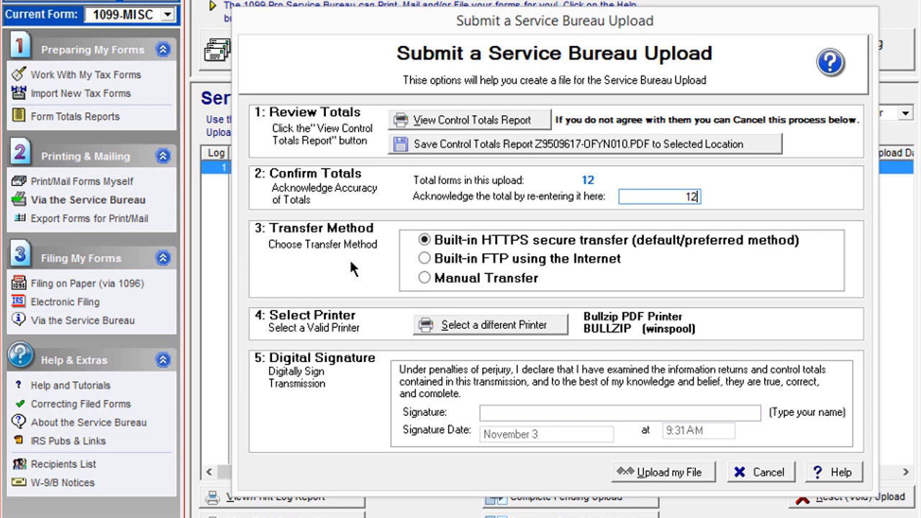
click(425, 242)
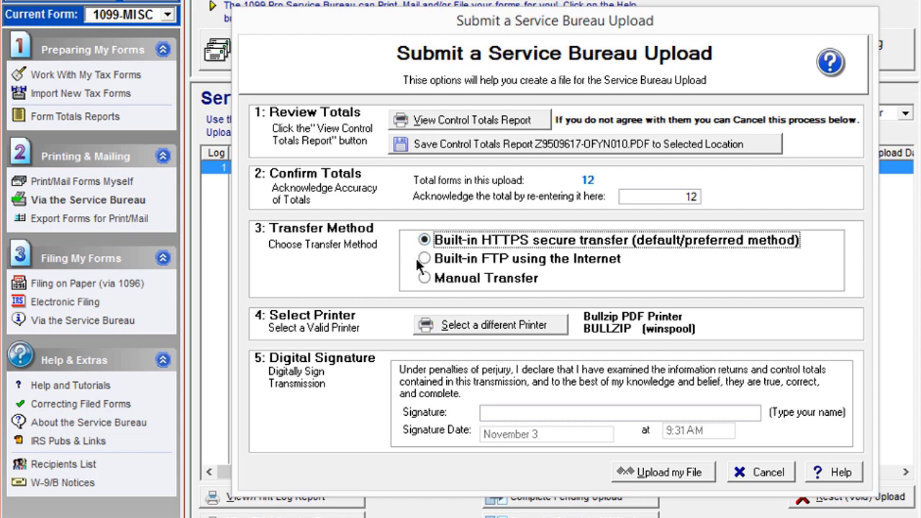
click(426, 255)
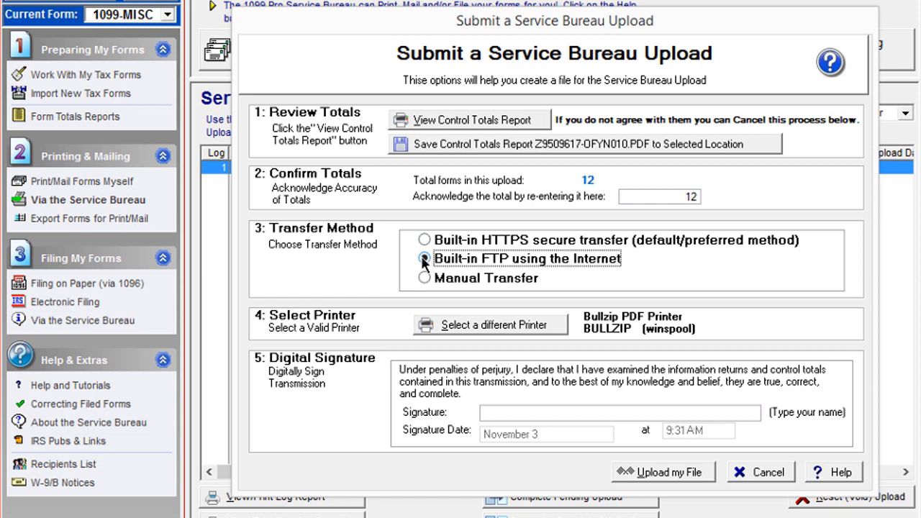
click(424, 278)
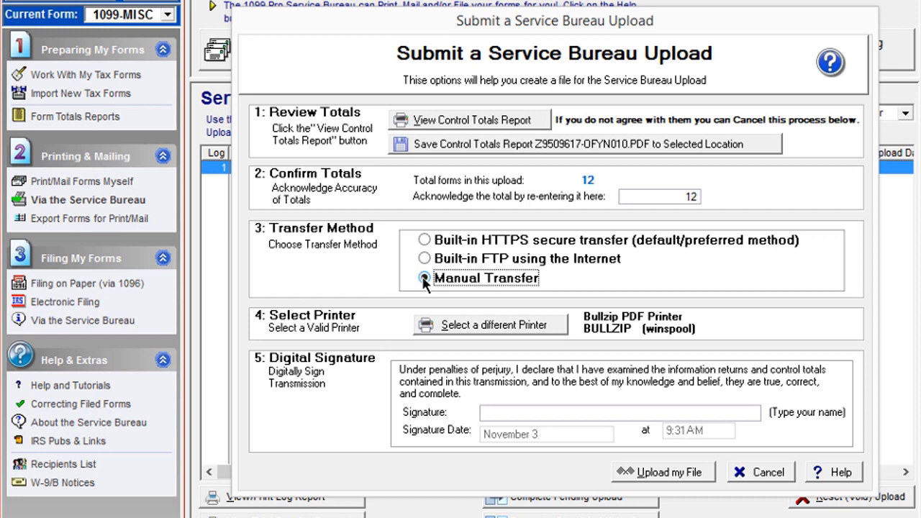
click(424, 241)
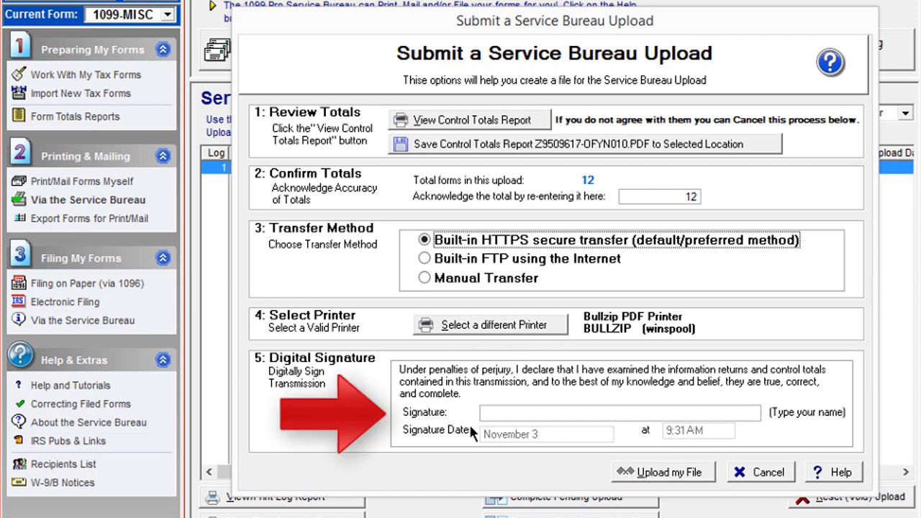
Step: Sign the transmission with the filer's name and upload the file to the Service Bureau
key(Tab)
text(John S)
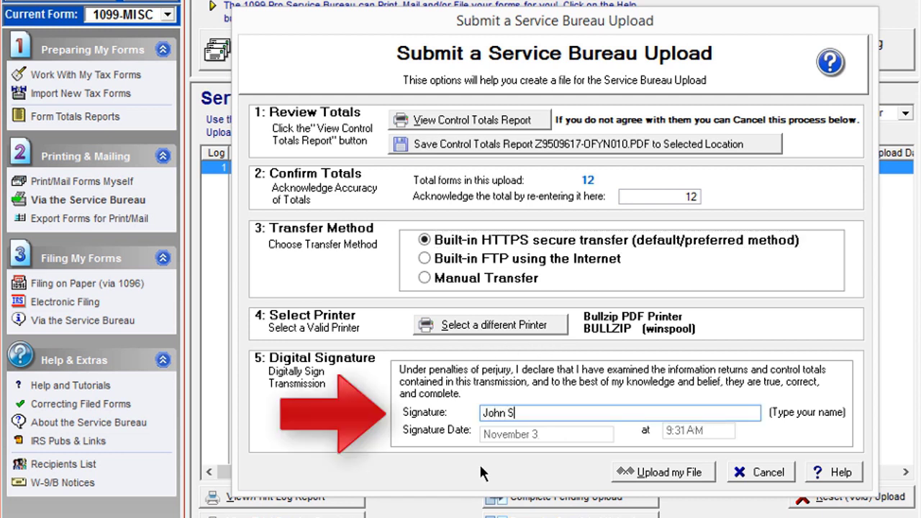
text(mith)
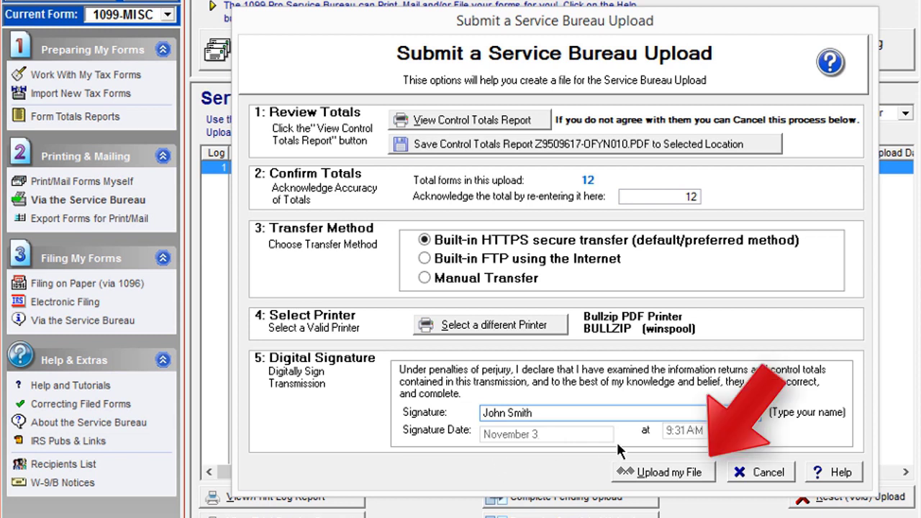
click(661, 473)
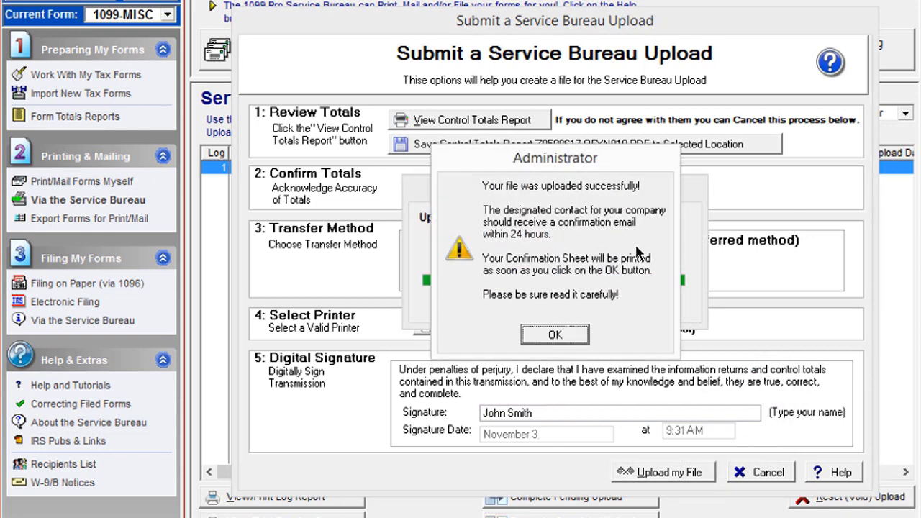
Step: Dismiss the upload success message to see session 10 listed as Done
click(554, 335)
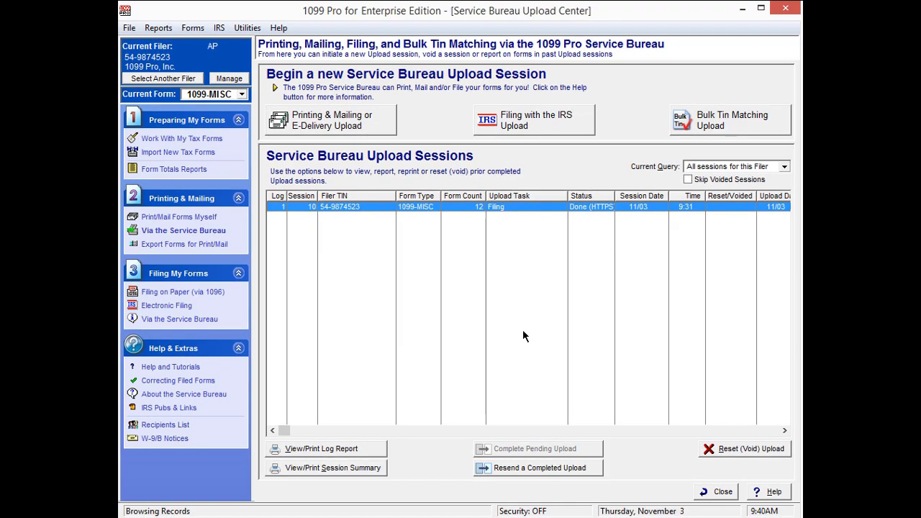